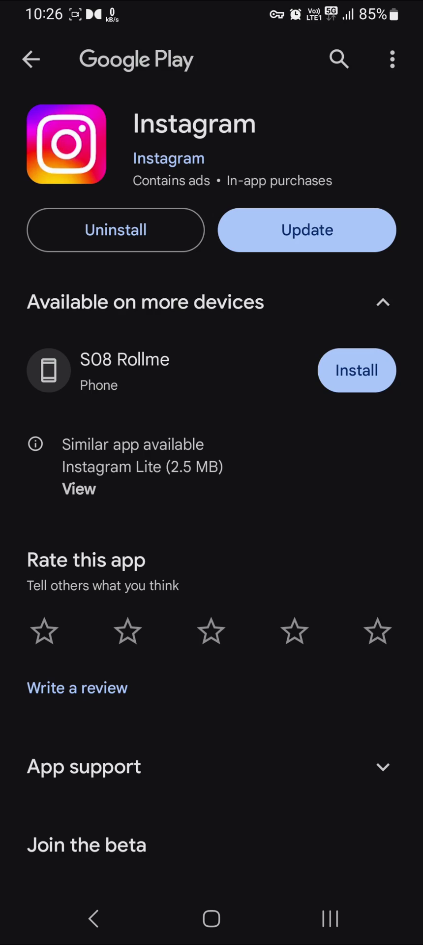
Bring up recent apps and swipe over to the Brave card showing the AdGuard DNS page.
{"action": "left_click", "coordinate": [330, 919]}
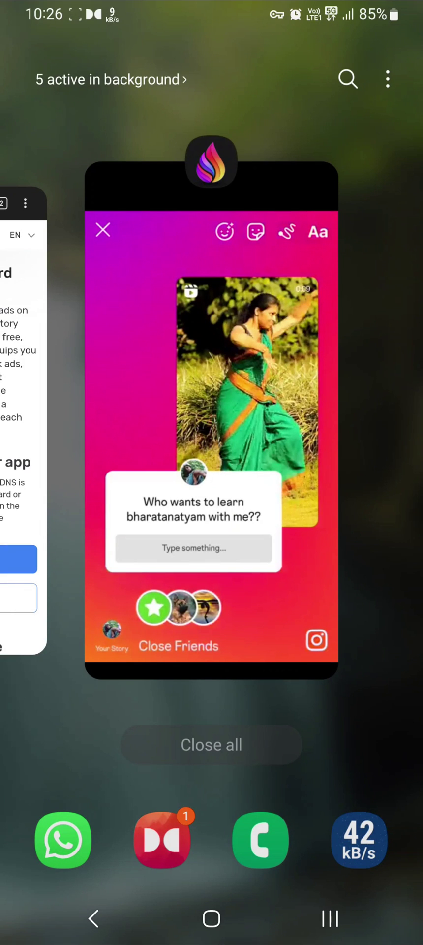
{"action": "left_click_drag", "start_coordinate": [147, 419], "coordinate": [374, 418]}
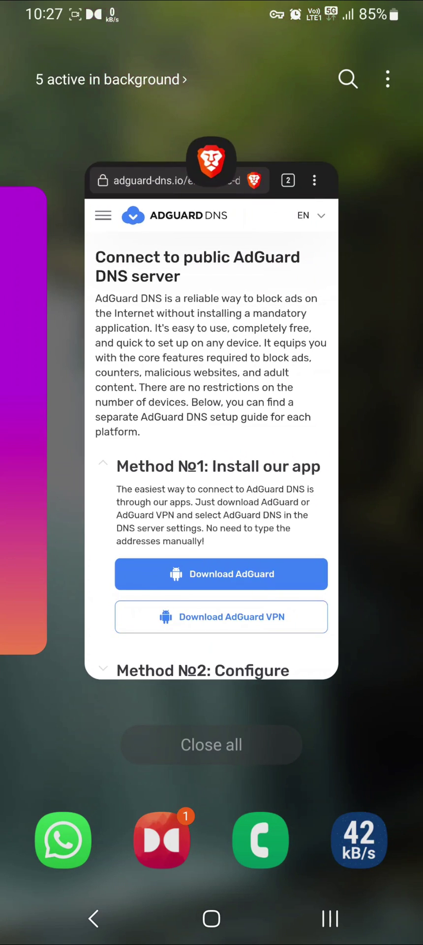
Open Settings from the home screen and search the settings for 'dns'.
{"action": "left_click", "coordinate": [212, 919]}
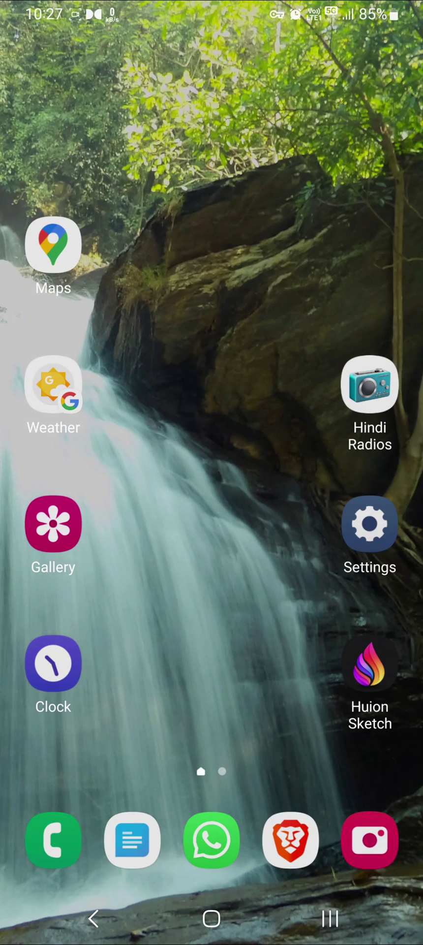
{"action": "left_click", "coordinate": [369, 525]}
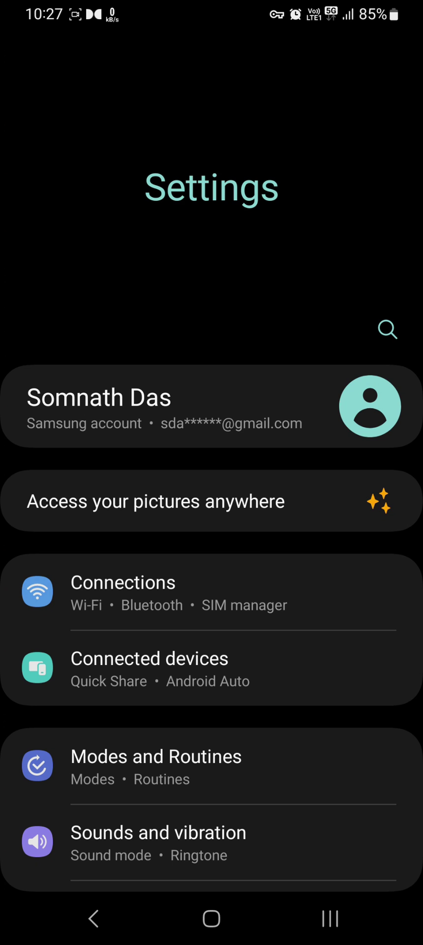
{"action": "left_click", "coordinate": [386, 309]}
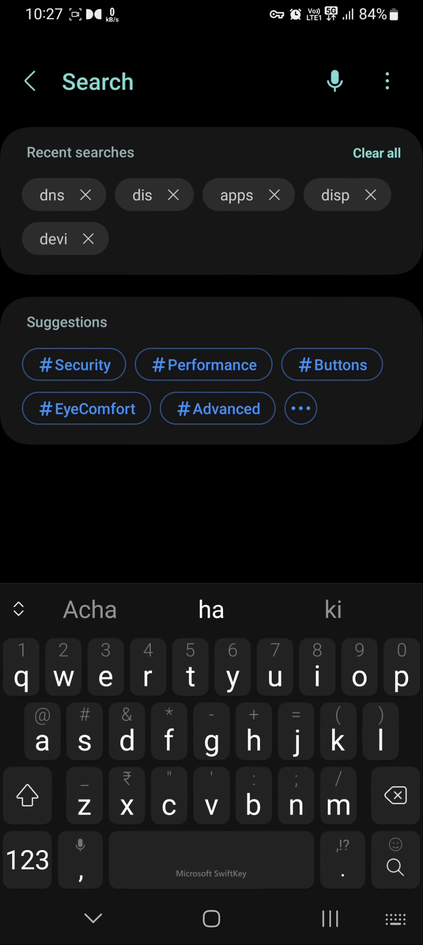
{"action": "type", "text": "d"}
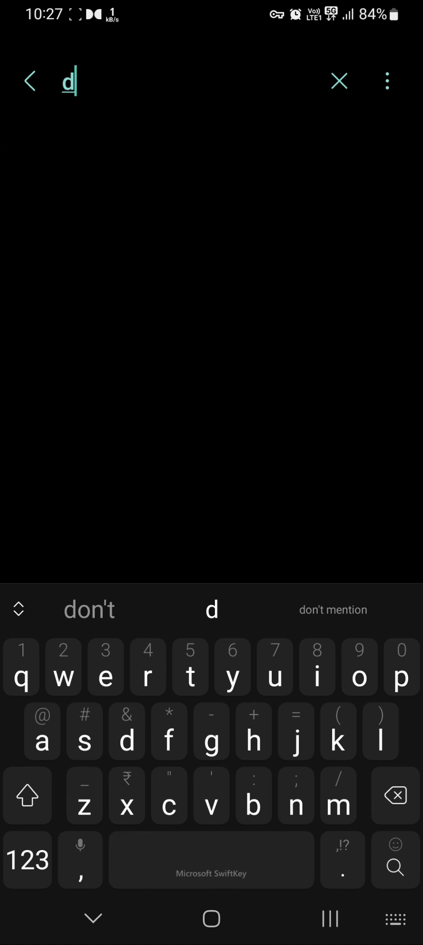
{"action": "type", "text": "ns"}
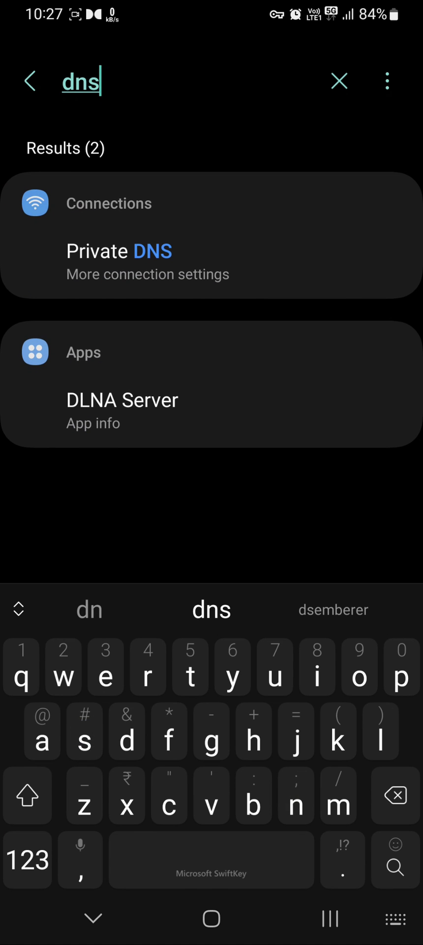
Switch Private DNS to provider hostname mode with 'dns.adguard.com' and save it.
{"action": "left_click", "coordinate": [198, 262]}
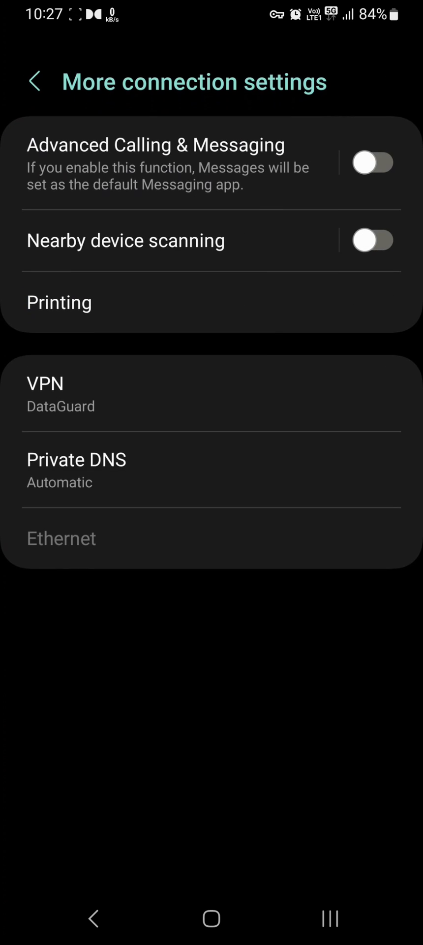
{"action": "left_click", "coordinate": [157, 470]}
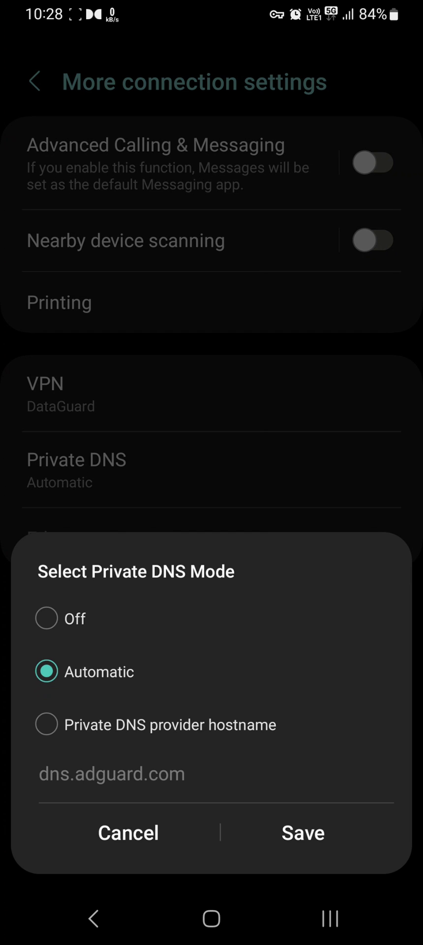
{"action": "left_click", "coordinate": [46, 725]}
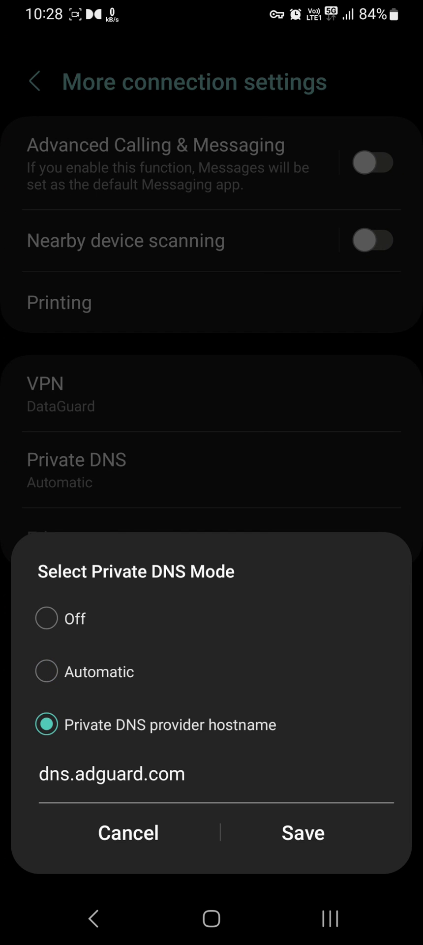
{"action": "left_click", "coordinate": [279, 775]}
{"action": "key", "text": "BackSpace"}
{"action": "key", "text": "BackSpace"}
{"action": "key", "text": "BackSpace"}
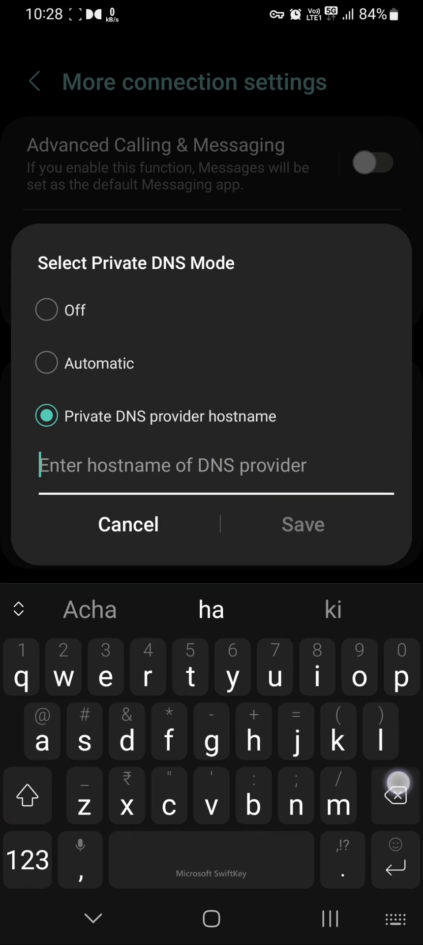
{"action": "type", "text": "dn"}
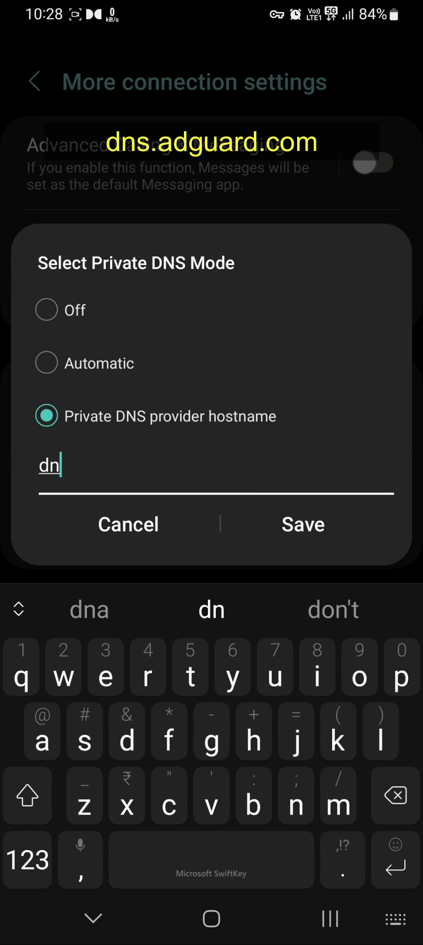
{"action": "left_click", "coordinate": [84, 735]}
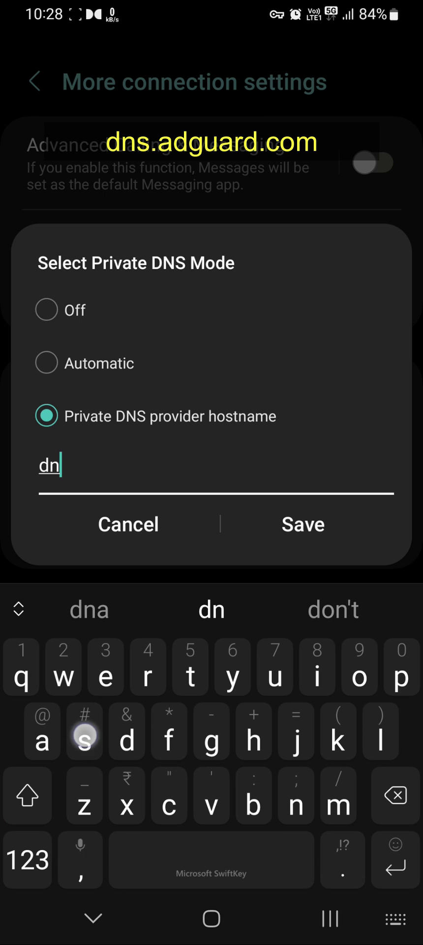
{"action": "type", "text": "."}
{"action": "key", "text": "BackSpace"}
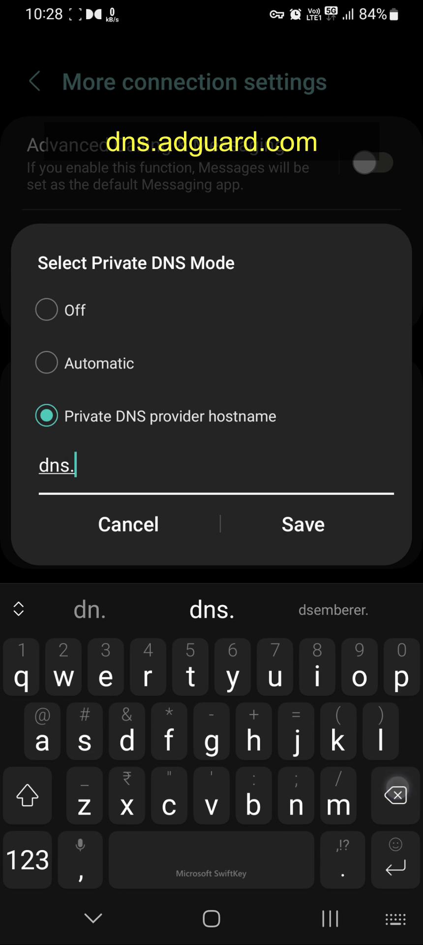
{"action": "type", "text": "adguard.com"}
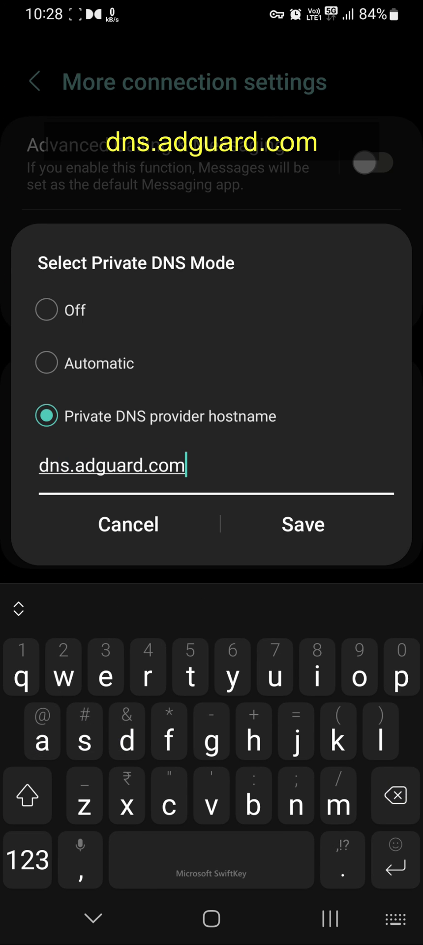
{"action": "left_click", "coordinate": [303, 524]}
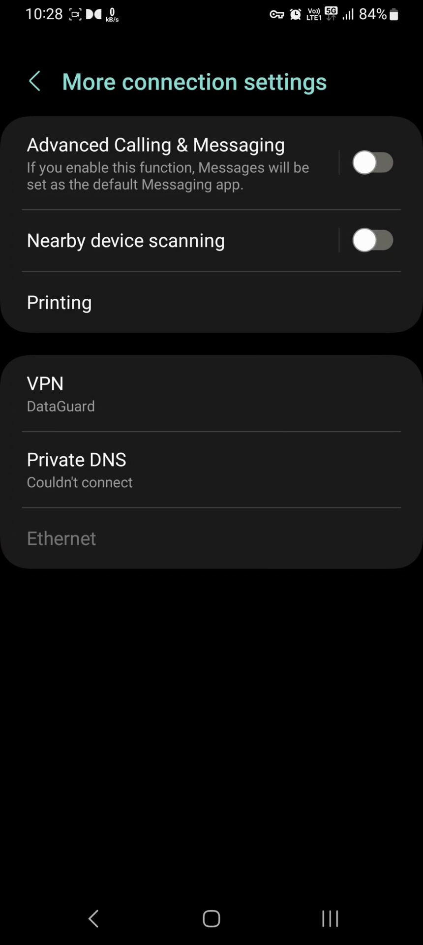
In Brave, close the old Google tab, load google.com in a new tab, then go home.
{"action": "left_click", "coordinate": [212, 918]}
{"action": "left_click", "coordinate": [283, 840]}
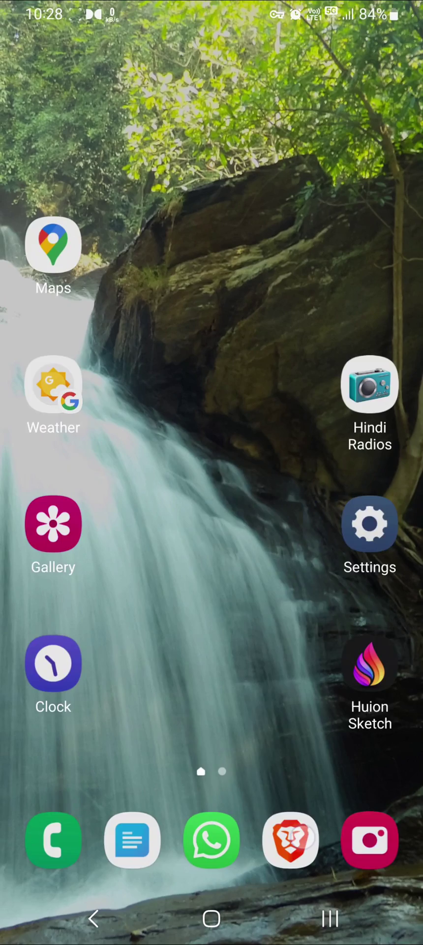
{"action": "left_click", "coordinate": [339, 59]}
{"action": "left_click", "coordinate": [99, 121]}
{"action": "left_click", "coordinate": [79, 59]}
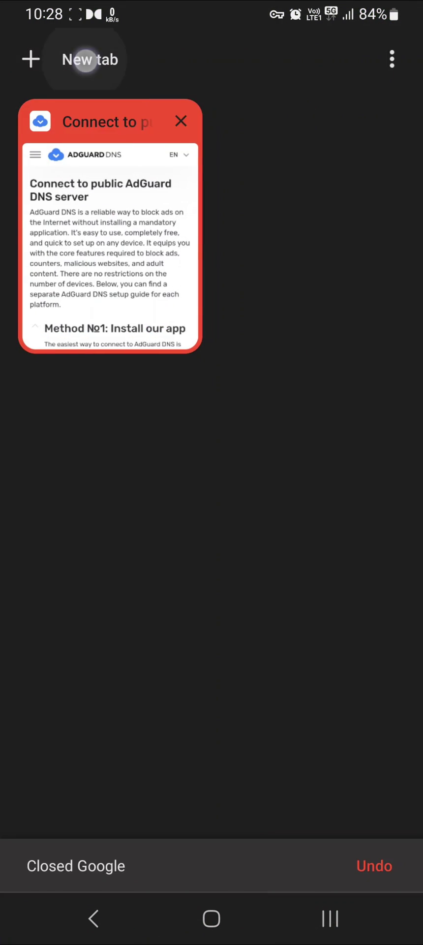
{"action": "left_click", "coordinate": [75, 261]}
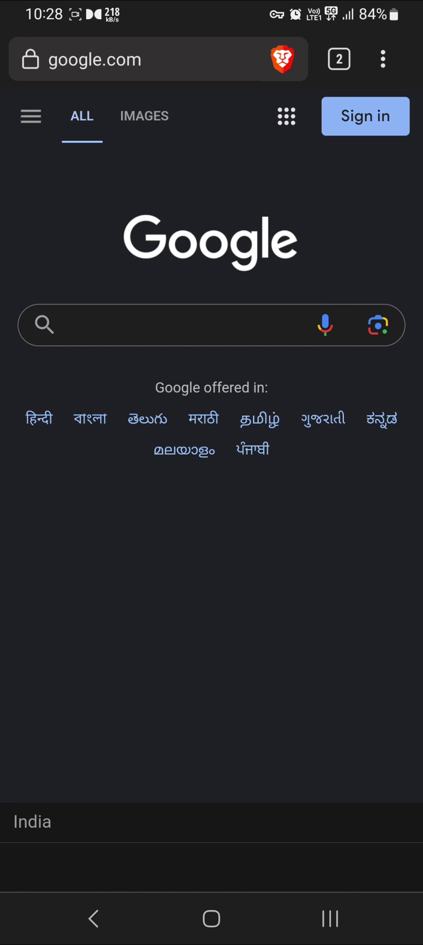
{"action": "left_click", "coordinate": [211, 919]}
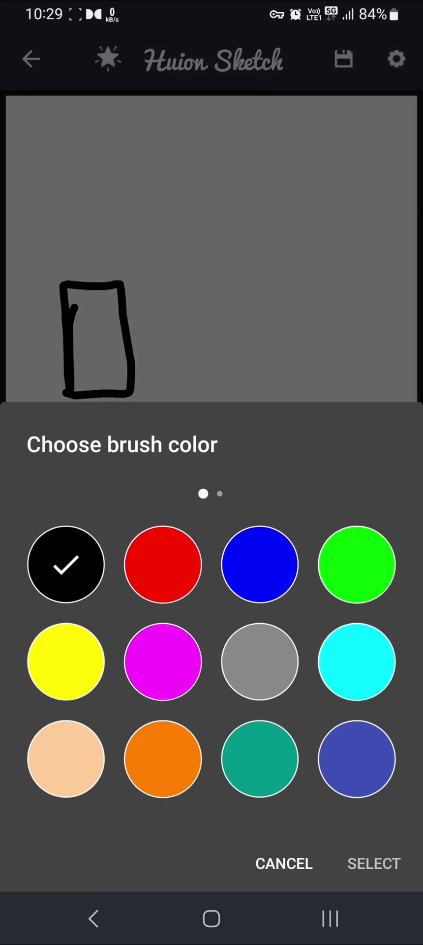
Draw a green square to the right of the black rectangle.
{"action": "left_click", "coordinate": [368, 574]}
{"action": "left_click", "coordinate": [376, 863]}
{"action": "mouse_move", "coordinate": [301, 312]}
{"action": "left_mouse_down"}
{"action": "mouse_move", "coordinate": [297, 389]}
{"action": "mouse_move", "coordinate": [378, 308]}
{"action": "mouse_move", "coordinate": [294, 385]}
{"action": "left_mouse_up"}
{"action": "left_click", "coordinate": [284, 855]}
Draw an orange square below the shapes, then switch the brush colour to cyan.
{"action": "left_click", "coordinate": [160, 809]}
{"action": "left_click", "coordinate": [375, 867]}
{"action": "mouse_move", "coordinate": [194, 565]}
{"action": "left_mouse_down"}
{"action": "mouse_move", "coordinate": [190, 657]}
{"action": "mouse_move", "coordinate": [295, 552]}
{"action": "mouse_move", "coordinate": [171, 657]}
{"action": "left_mouse_up"}
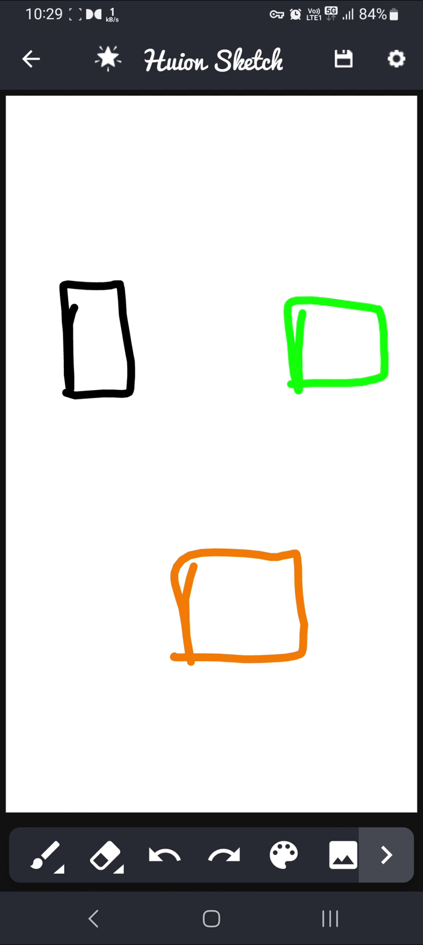
{"action": "left_click", "coordinate": [284, 855]}
{"action": "left_click", "coordinate": [357, 661]}
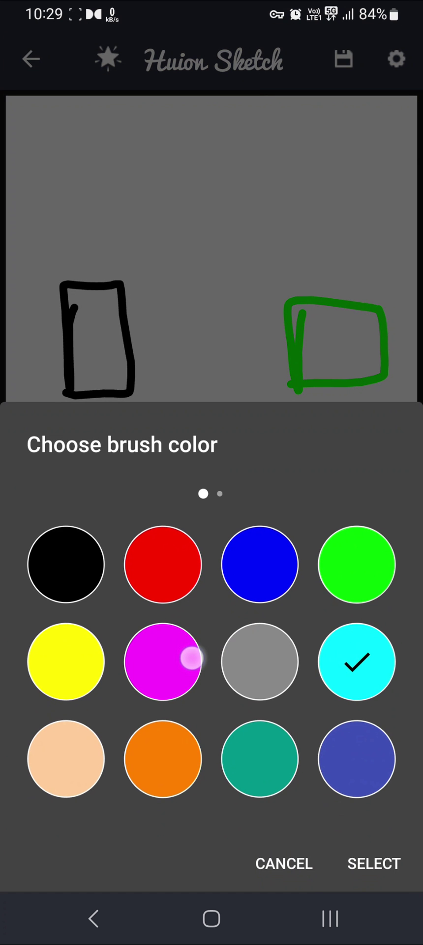
Switch to magenta and draw a labelled arrow from the black rectangle to the green square.
{"action": "left_click", "coordinate": [190, 657]}
{"action": "left_click", "coordinate": [375, 864]}
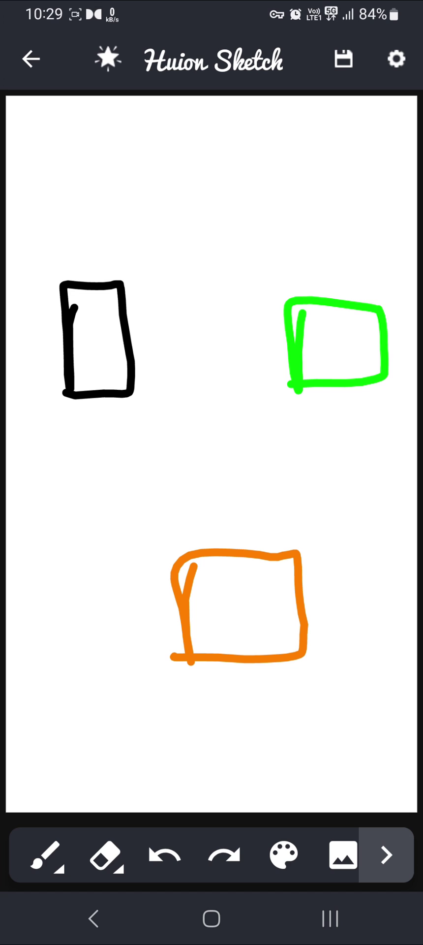
{"action": "left_click_drag", "start_coordinate": [156, 328], "coordinate": [274, 320]}
{"action": "left_click_drag", "start_coordinate": [232, 310], "coordinate": [268, 336]}
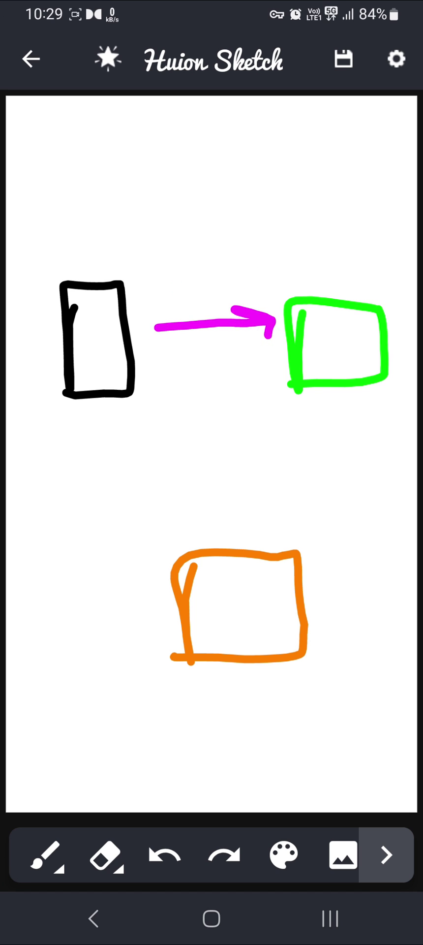
{"action": "left_click_drag", "start_coordinate": [177, 284], "coordinate": [239, 285]}
{"action": "left_click", "coordinate": [257, 261]}
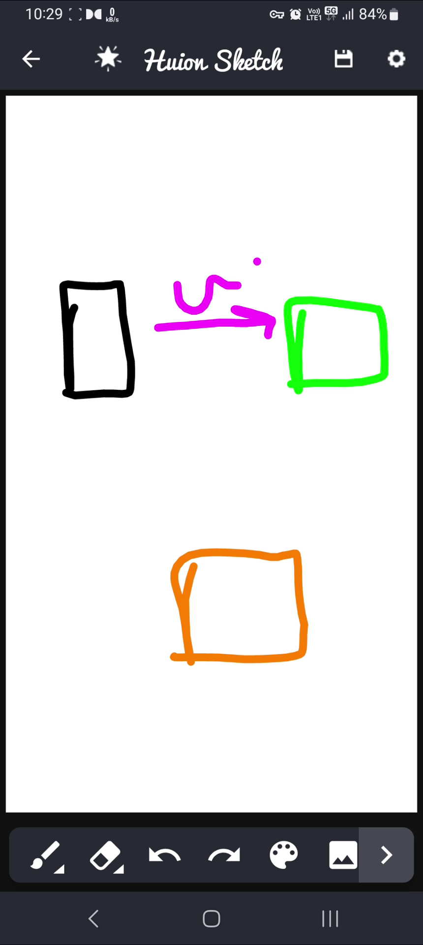
Write 'DN' above the green square and draw a return arrow labelled 'EP'.
{"action": "left_click_drag", "start_coordinate": [326, 250], "coordinate": [330, 293]}
{"action": "mouse_move", "coordinate": [354, 268]}
{"action": "left_mouse_down"}
{"action": "mouse_move", "coordinate": [377, 264]}
{"action": "mouse_move", "coordinate": [402, 229]}
{"action": "left_mouse_up"}
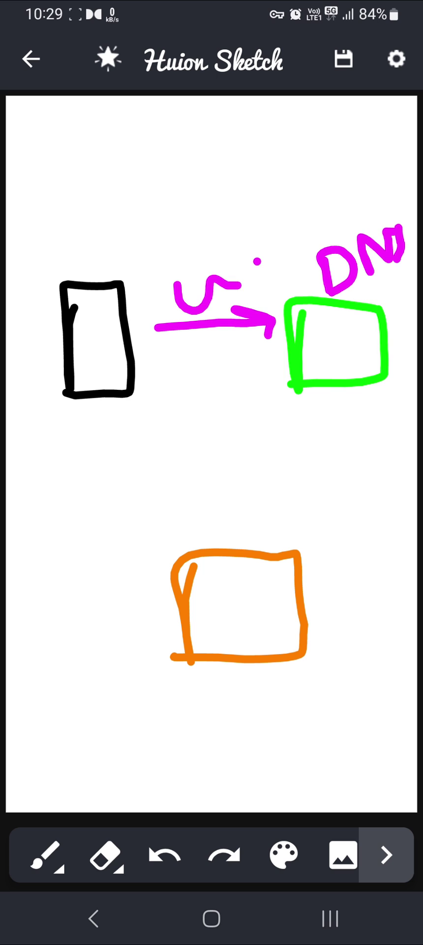
{"action": "mouse_move", "coordinate": [285, 367]}
{"action": "left_mouse_down"}
{"action": "mouse_move", "coordinate": [158, 367]}
{"action": "mouse_move", "coordinate": [213, 400]}
{"action": "left_mouse_up"}
{"action": "left_click_drag", "start_coordinate": [206, 416], "coordinate": [237, 423]}
{"action": "left_click_drag", "start_coordinate": [252, 424], "coordinate": [246, 393]}
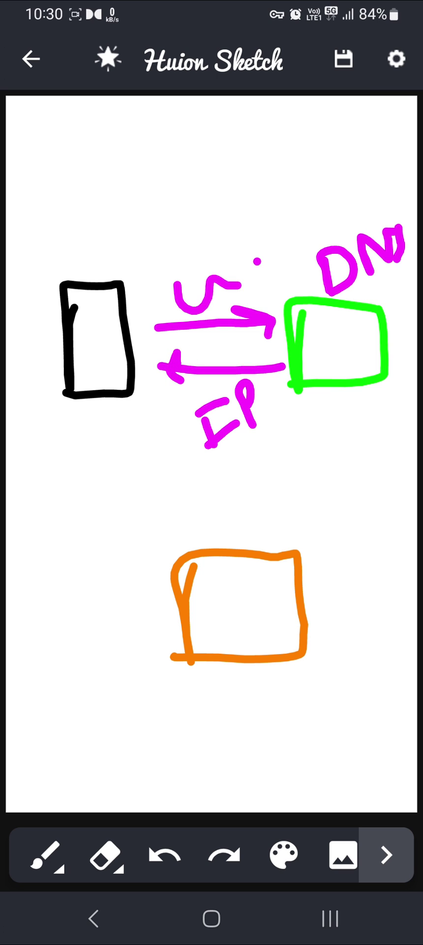
Draw an arrow from the black rectangle down to the orange square and a curve back up.
{"action": "left_click_drag", "start_coordinate": [105, 394], "coordinate": [187, 548]}
{"action": "left_click_drag", "start_coordinate": [149, 534], "coordinate": [188, 549]}
{"action": "left_click_drag", "start_coordinate": [188, 547], "coordinate": [185, 506]}
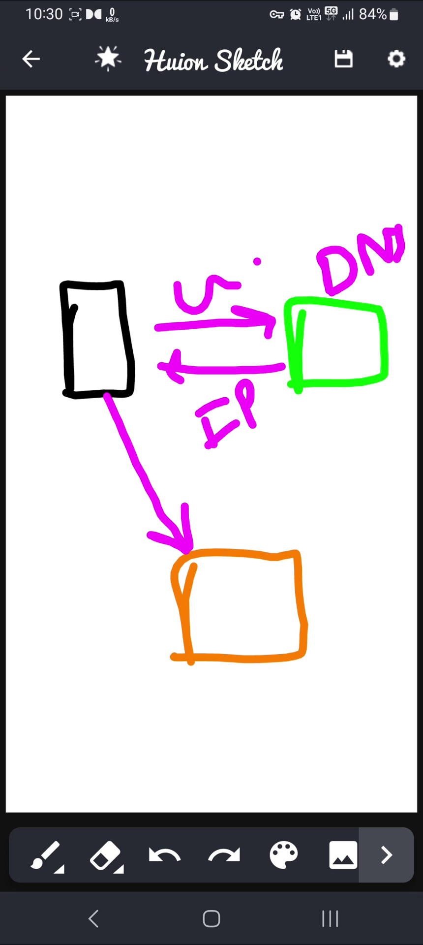
{"action": "mouse_move", "coordinate": [189, 608]}
{"action": "left_mouse_down"}
{"action": "mouse_move", "coordinate": [135, 567]}
{"action": "mouse_move", "coordinate": [65, 473]}
{"action": "mouse_move", "coordinate": [118, 432]}
{"action": "left_mouse_up"}
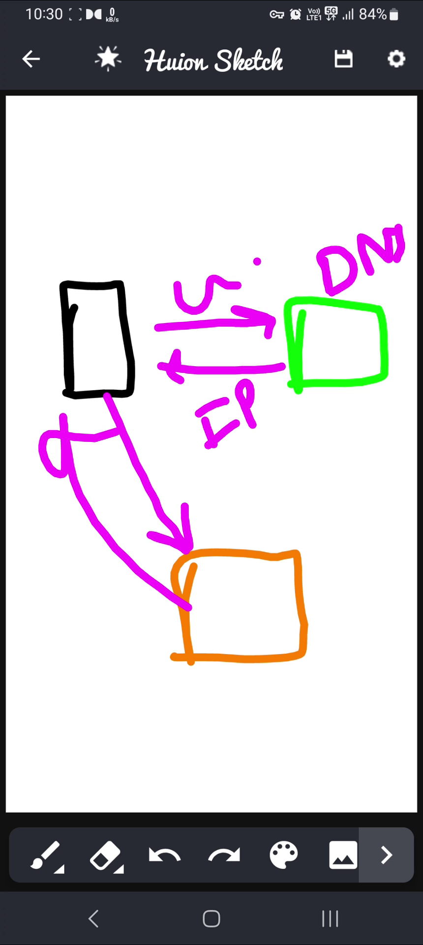
Set Private DNS back to Automatic in Settings, save, and return home.
{"action": "left_click", "coordinate": [331, 919]}
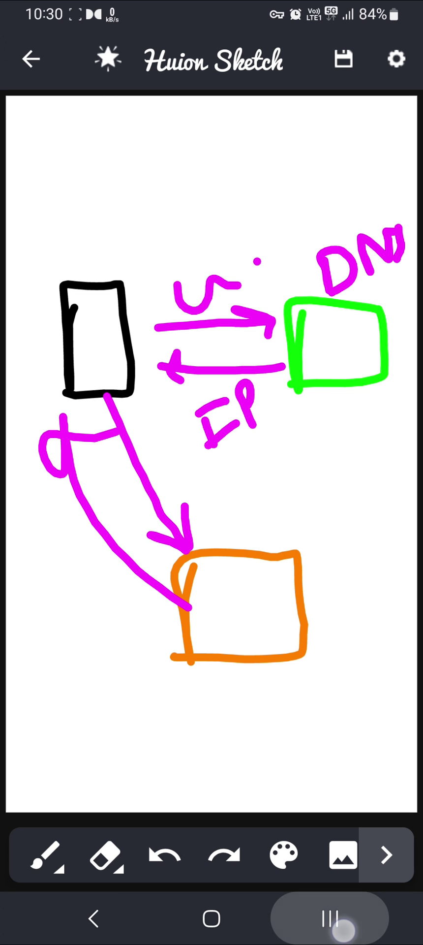
{"action": "left_click_drag", "start_coordinate": [251, 510], "coordinate": [384, 512]}
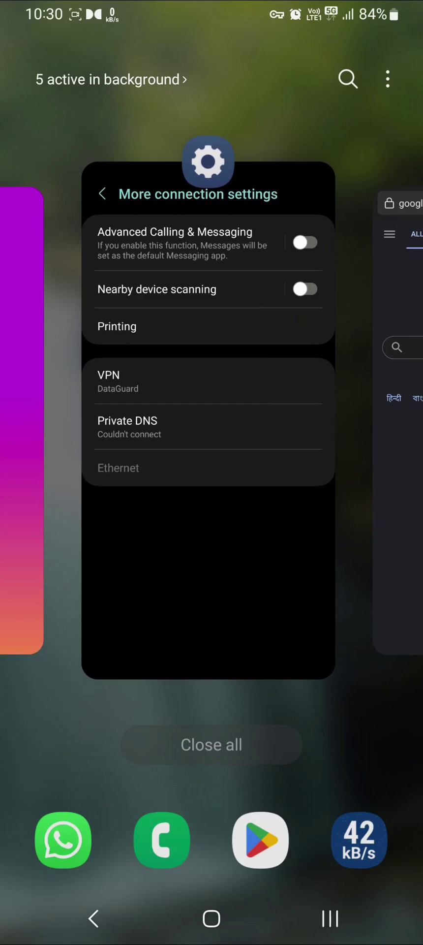
{"action": "left_click", "coordinate": [210, 424]}
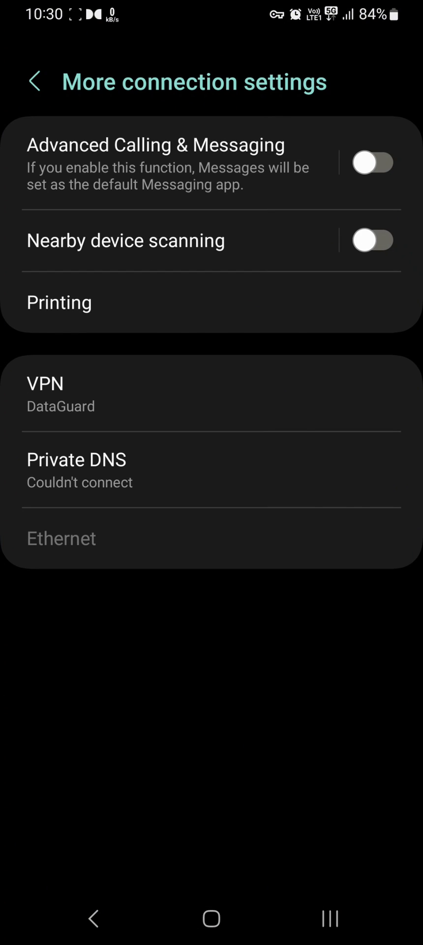
{"action": "left_click", "coordinate": [78, 470]}
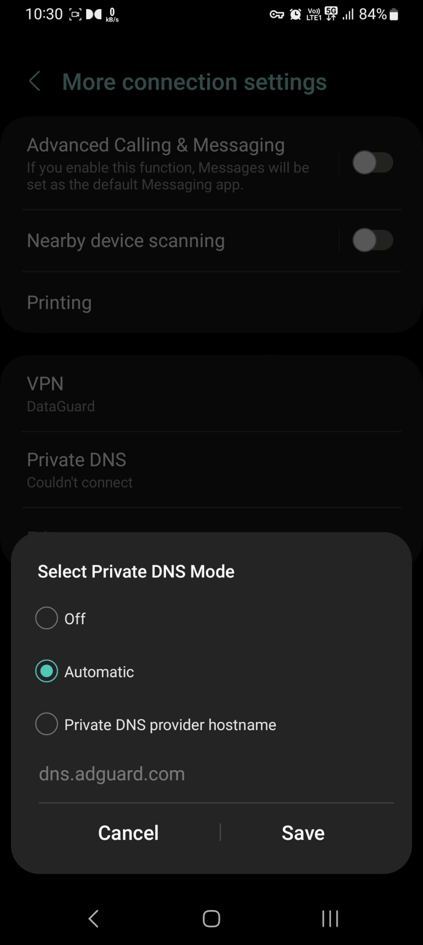
{"action": "left_click", "coordinate": [303, 832]}
{"action": "left_click", "coordinate": [211, 917]}
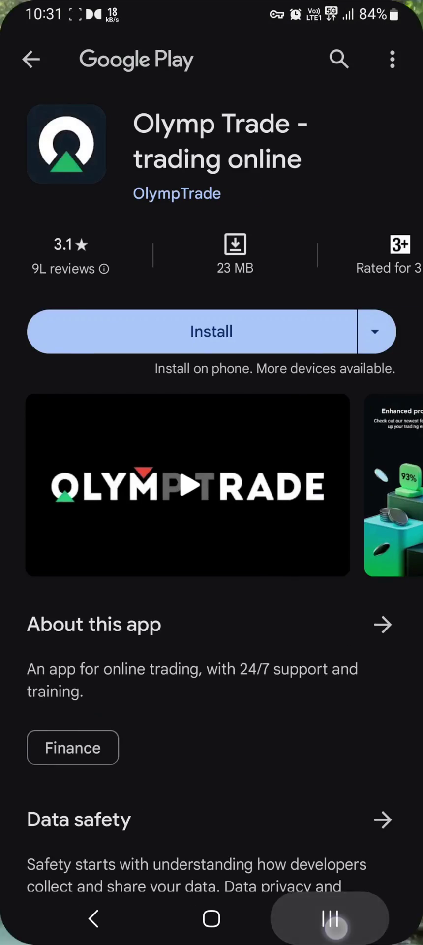
Bring up recent apps from the Olymp Trade store page.
{"action": "left_click", "coordinate": [328, 920]}
Dismiss the Olymp Trade card, then play Bolly Hits Radio in Hindi Radios to show its ads.
{"action": "left_click_drag", "start_coordinate": [294, 562], "coordinate": [322, 439]}
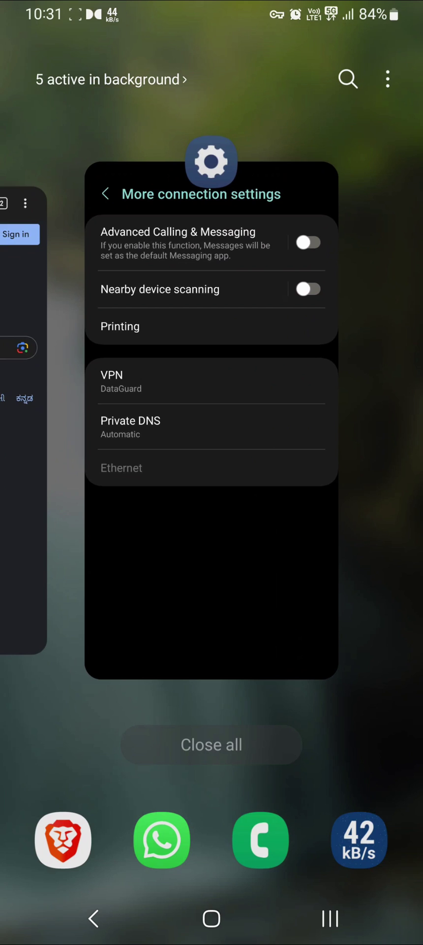
{"action": "left_click", "coordinate": [268, 549]}
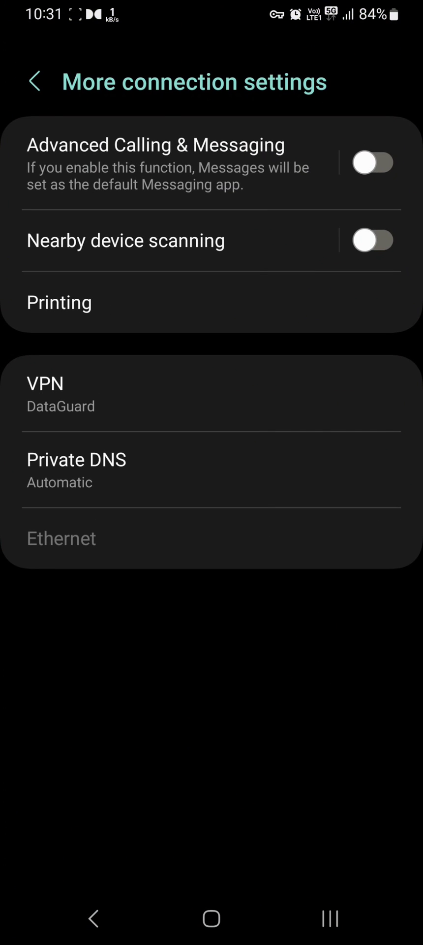
{"action": "left_click", "coordinate": [212, 919]}
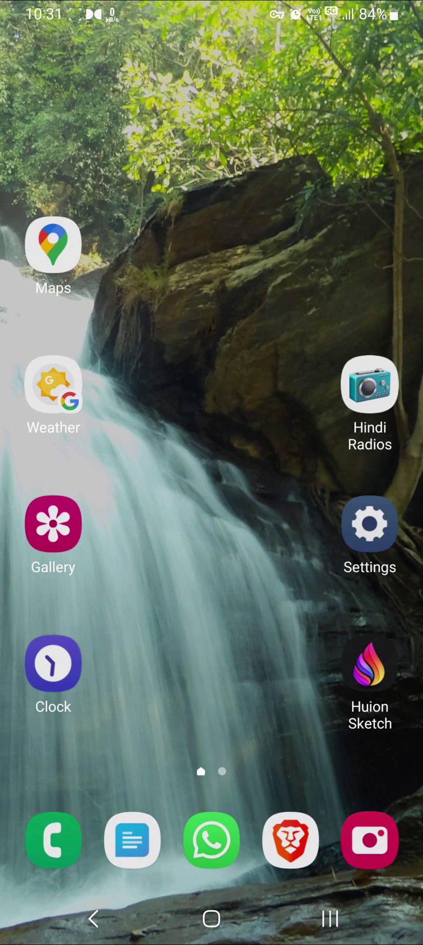
{"action": "left_click", "coordinate": [369, 384]}
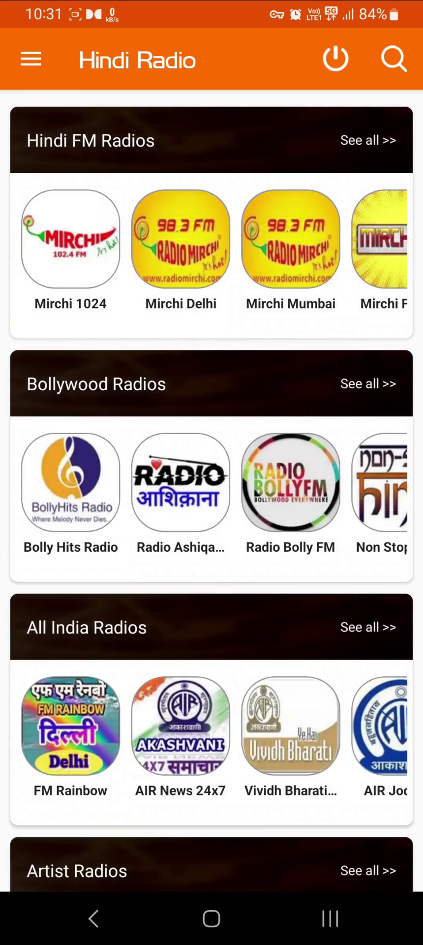
{"action": "left_click", "coordinate": [70, 482]}
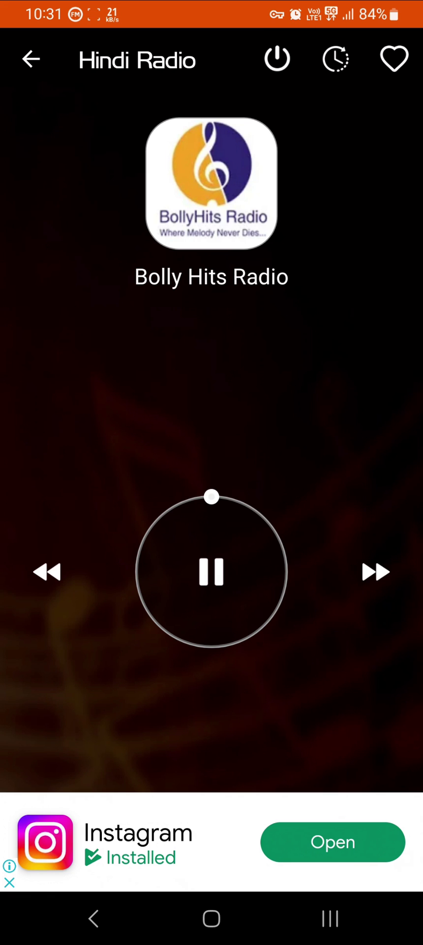
{"action": "left_click", "coordinate": [93, 918]}
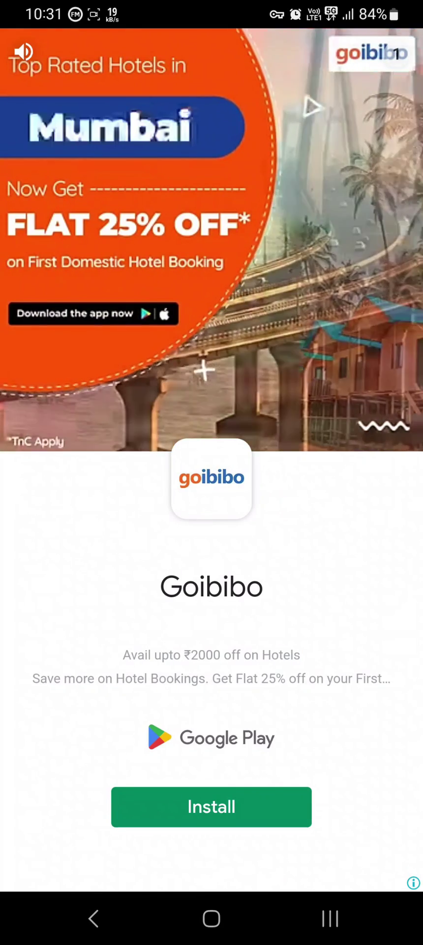
Switch Private DNS to the dns.adguard.com provider hostname and save.
{"action": "left_click", "coordinate": [330, 918]}
{"action": "left_click", "coordinate": [204, 394]}
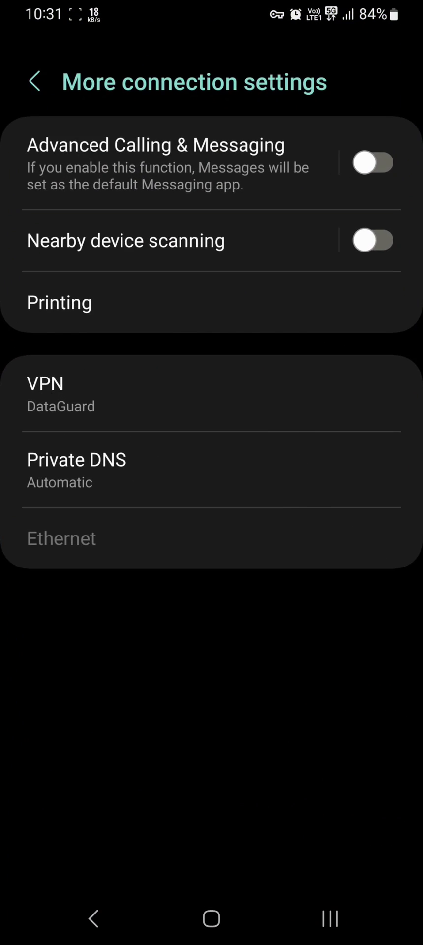
{"action": "left_click", "coordinate": [76, 456]}
{"action": "left_click", "coordinate": [47, 724]}
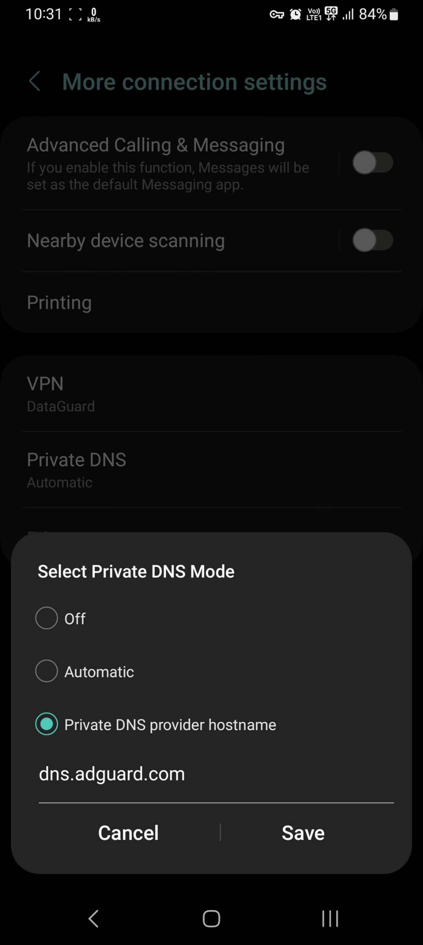
{"action": "left_click", "coordinate": [310, 824]}
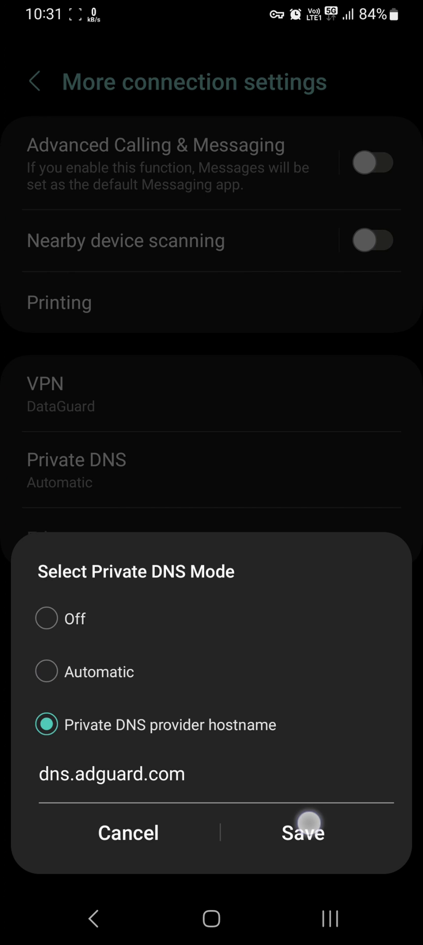
{"action": "left_click", "coordinate": [330, 918]}
Reopen Hindi Radios and return to its station list, now without ad banners.
{"action": "left_click", "coordinate": [212, 919]}
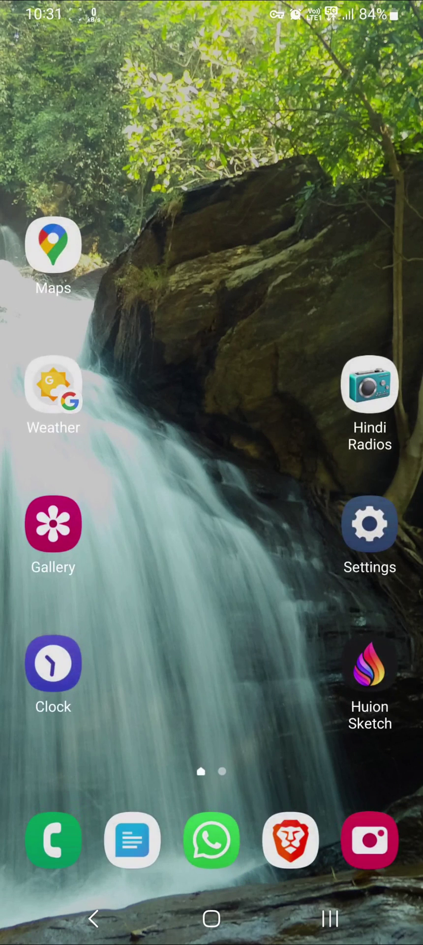
{"action": "left_click", "coordinate": [369, 389]}
{"action": "left_click", "coordinate": [93, 919]}
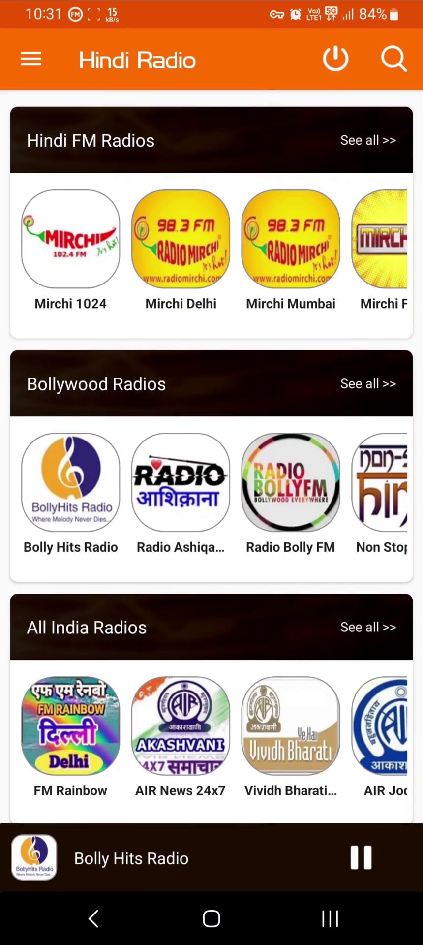
{"action": "left_click", "coordinate": [330, 919]}
Draw a zigzag stroke near the bottom of the Huion Sketch canvas.
{"action": "left_click", "coordinate": [211, 919]}
{"action": "left_click", "coordinate": [369, 675]}
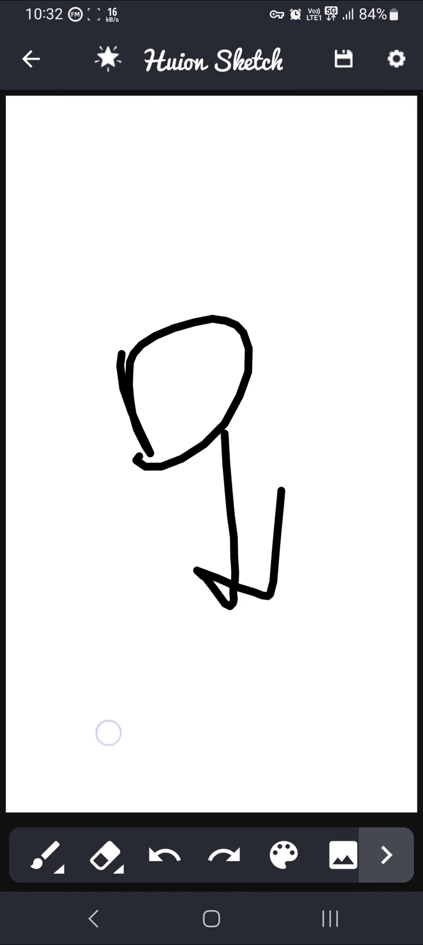
{"action": "mouse_move", "coordinate": [107, 732]}
{"action": "left_mouse_down"}
{"action": "mouse_move", "coordinate": [262, 719]}
{"action": "mouse_move", "coordinate": [404, 665]}
{"action": "left_mouse_up"}
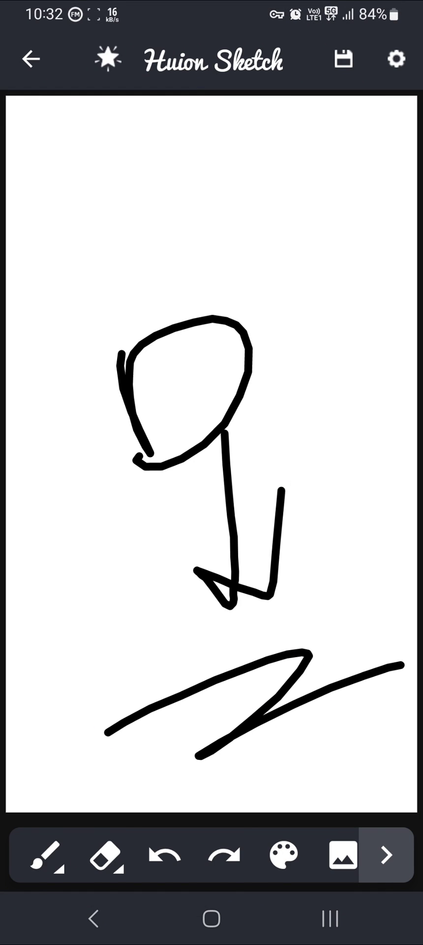
{"action": "left_click", "coordinate": [331, 919]}
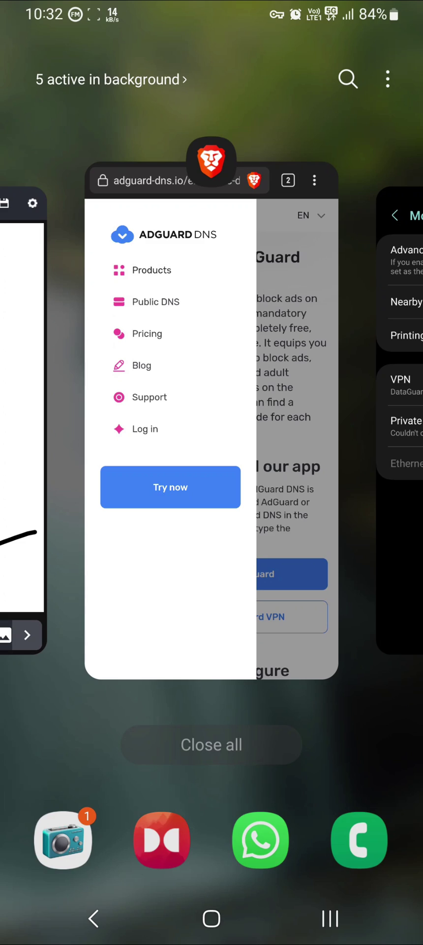
Search Full DataGuard's app list for 'yo' to show YouTube-related apps, then go home.
{"action": "left_click", "coordinate": [212, 918]}
{"action": "left_click_drag", "start_coordinate": [235, 699], "coordinate": [235, 345]}
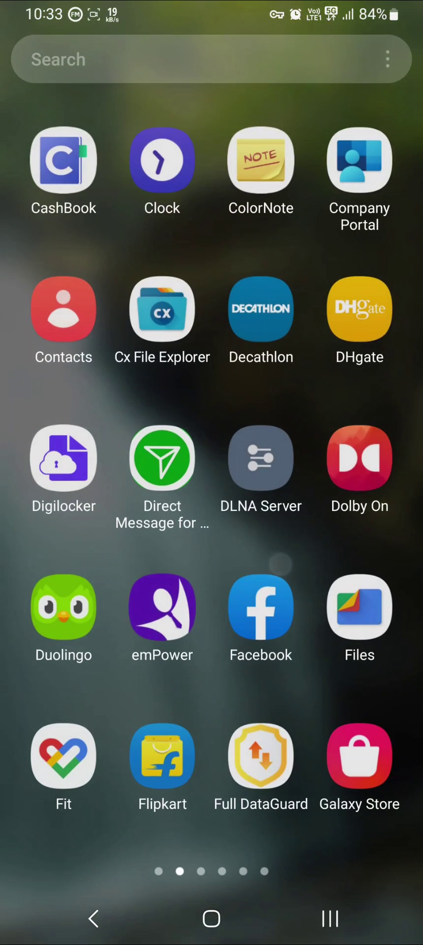
{"action": "left_click", "coordinate": [261, 755]}
{"action": "left_click", "coordinate": [247, 68]}
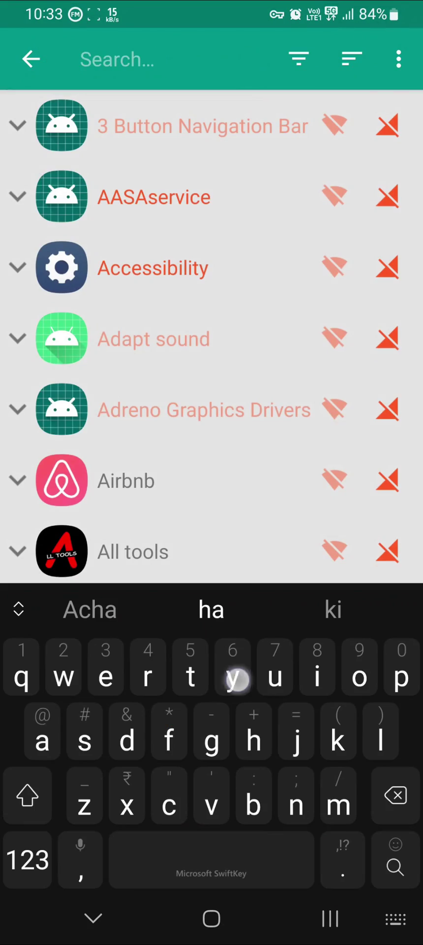
{"action": "type", "text": "you"}
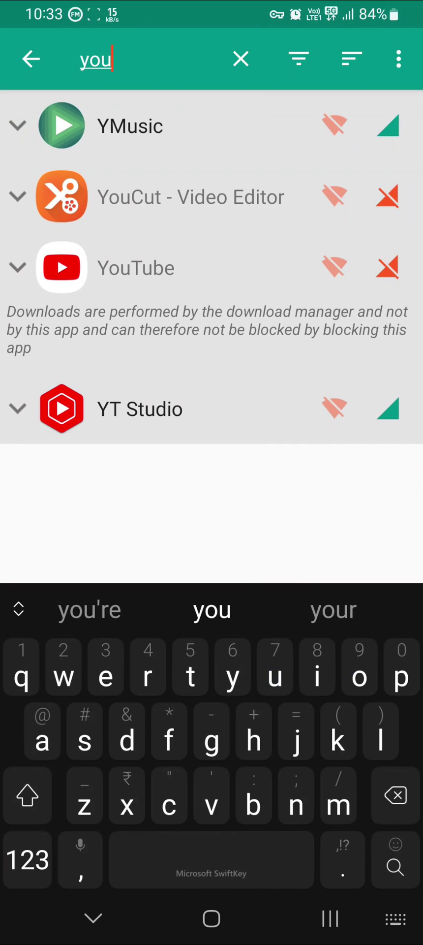
{"action": "left_click", "coordinate": [230, 907]}
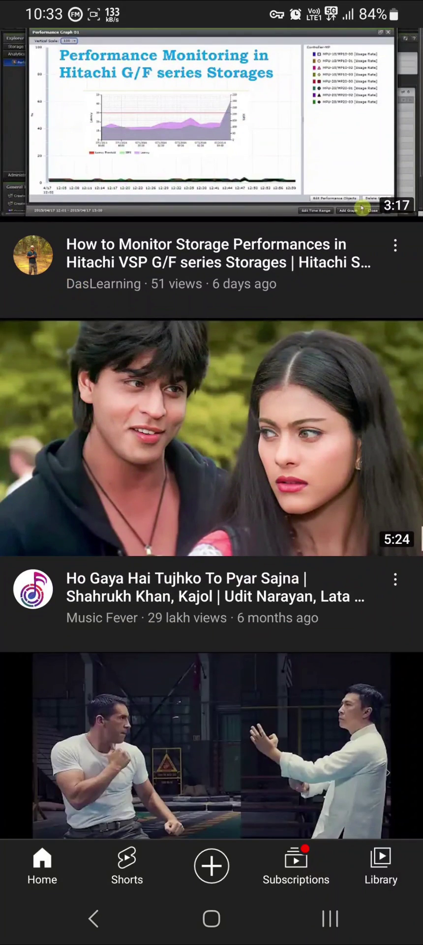
Play the 'Ho Gaya Hai Tujhko To Pyar Sajna' video in YouTube and skip its ads.
{"action": "scroll", "coordinate": [309, 497], "scroll_direction": "down", "scroll_amount": 3}
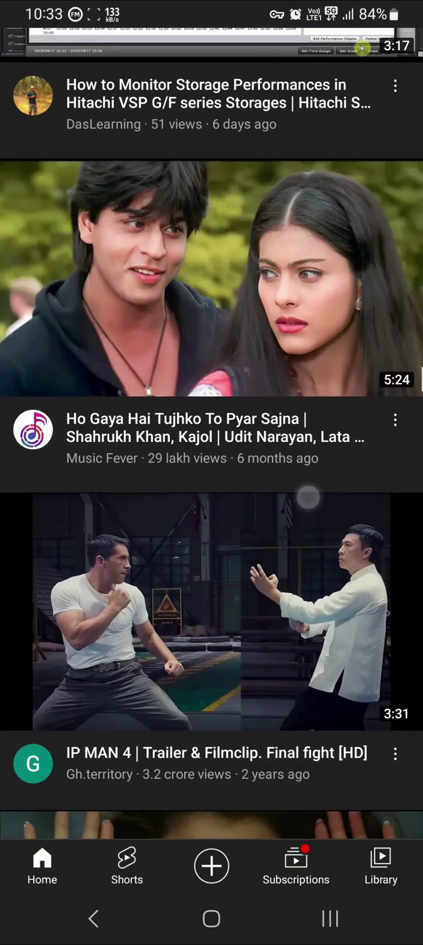
{"action": "left_click", "coordinate": [225, 314]}
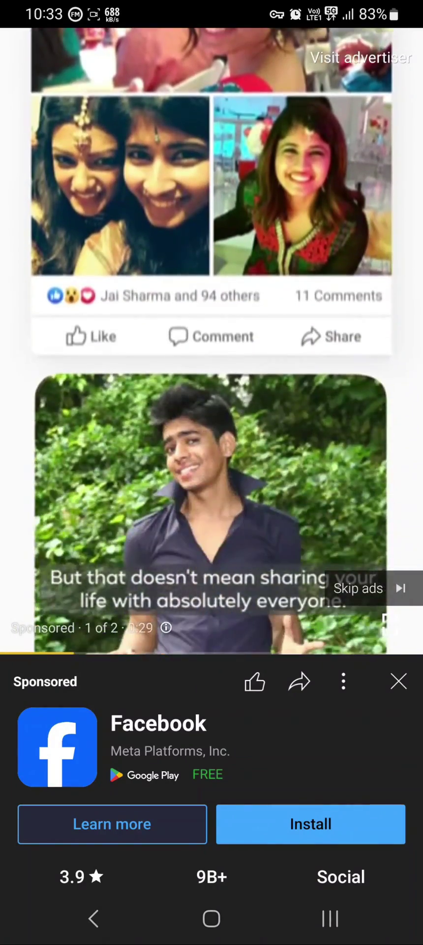
{"action": "left_click", "coordinate": [359, 588]}
Look up Brave on Google Play, then launch Brave from the home screen.
{"action": "left_click", "coordinate": [212, 919]}
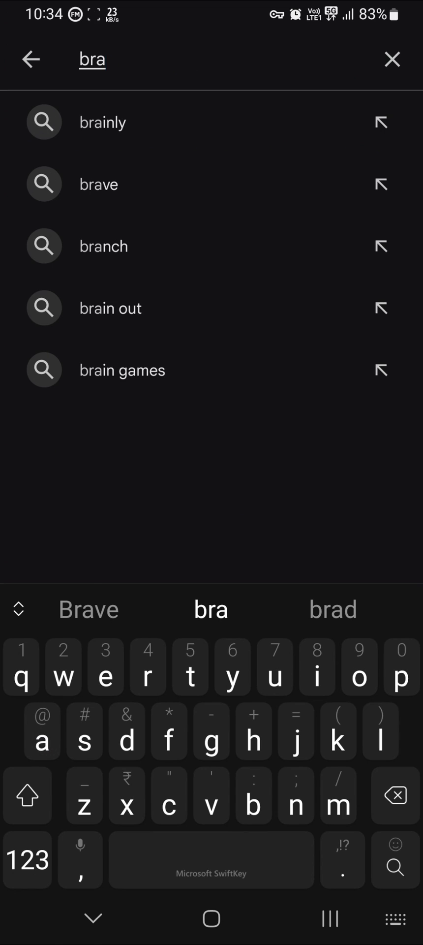
{"action": "left_click", "coordinate": [98, 184]}
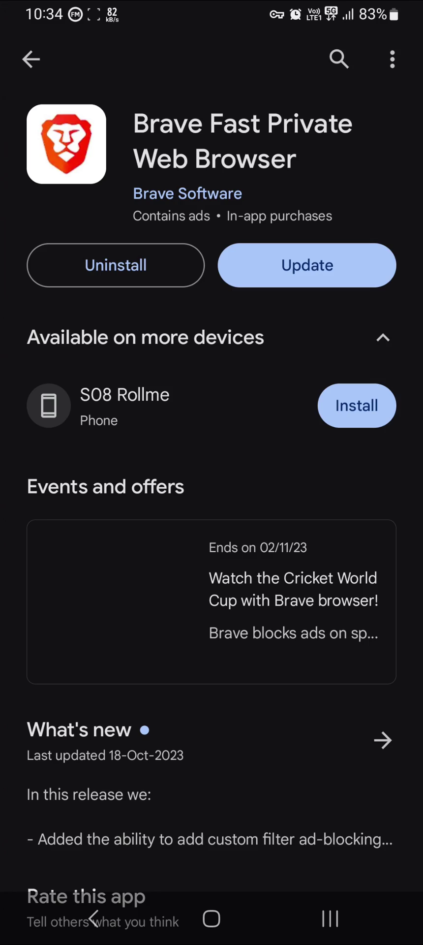
{"action": "left_click", "coordinate": [211, 919]}
{"action": "left_click", "coordinate": [284, 844]}
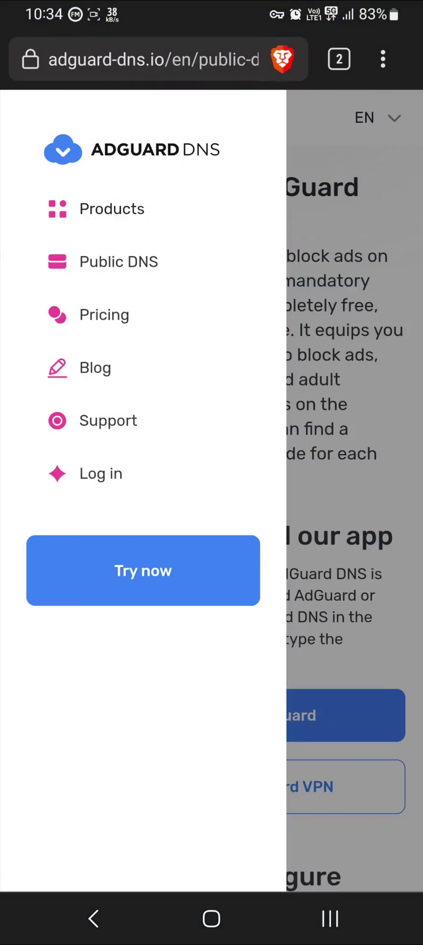